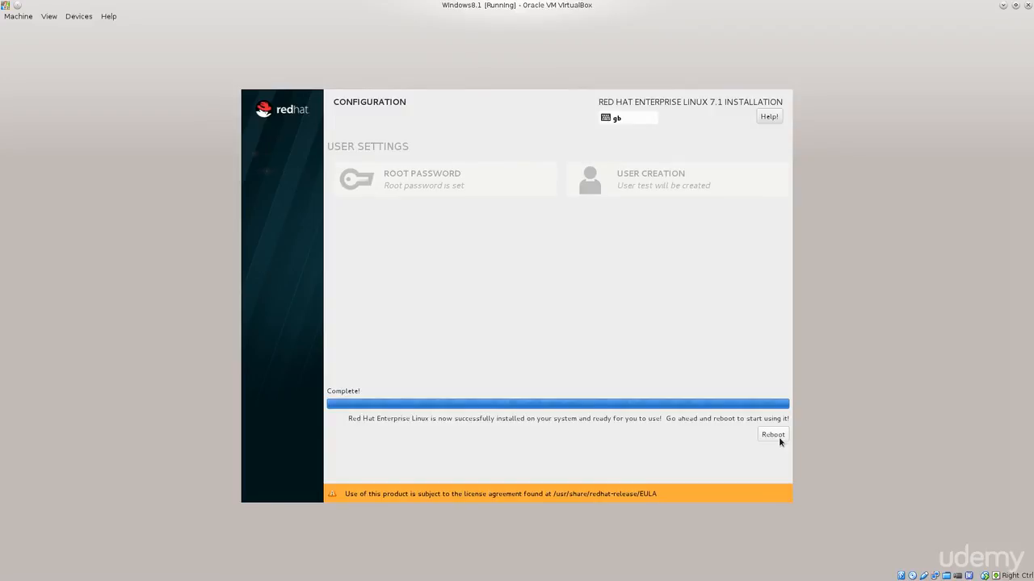
- Reboot from the finished Red Hat installer and sign in to Windows with the account password
left_click(773, 436)
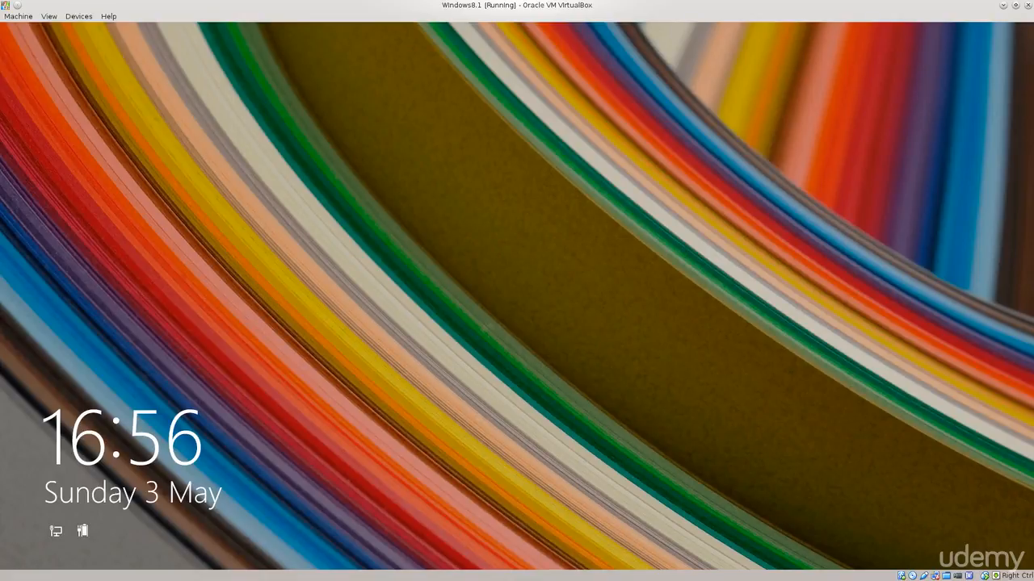
key("Return")
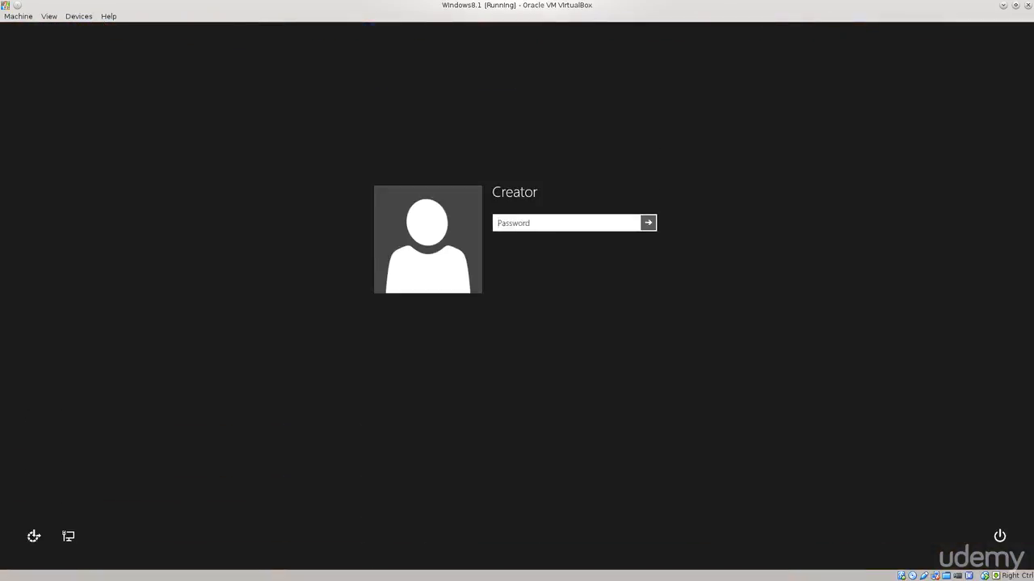
type("1234")
key("Return")
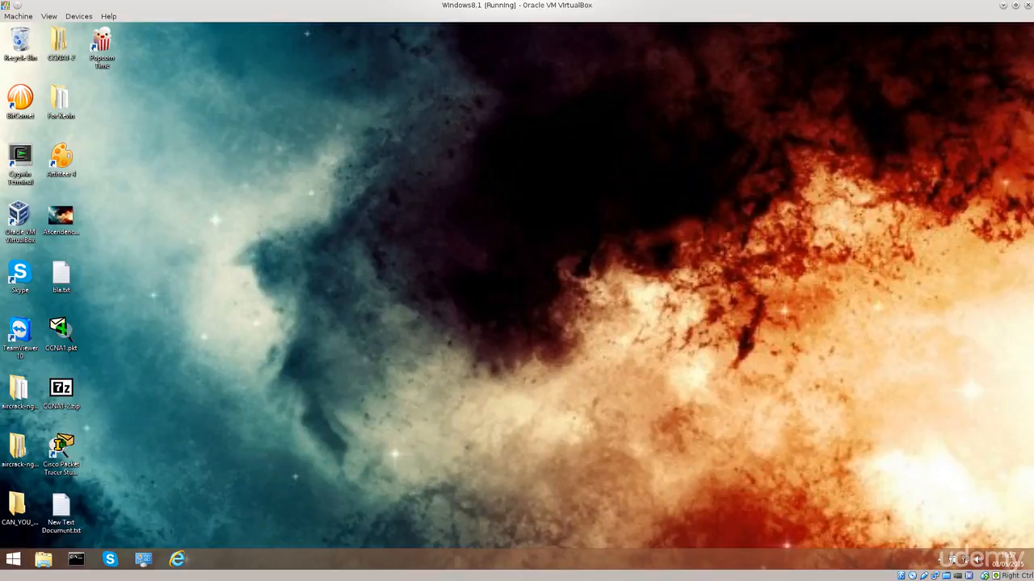
- Search everywhere for "disk mana" and open the tool to create and format hard disk partitions
left_click(13, 559)
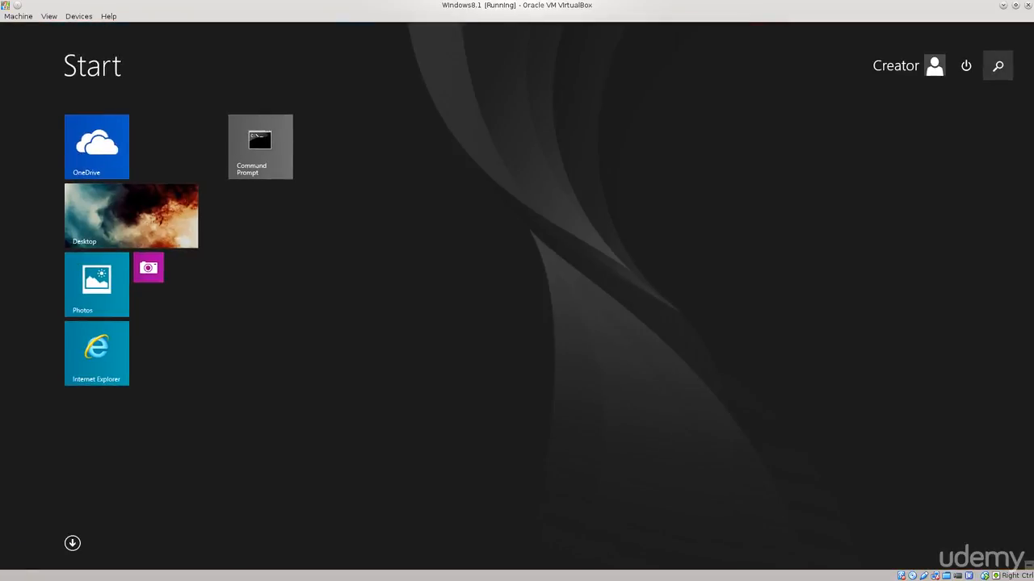
left_click(997, 65)
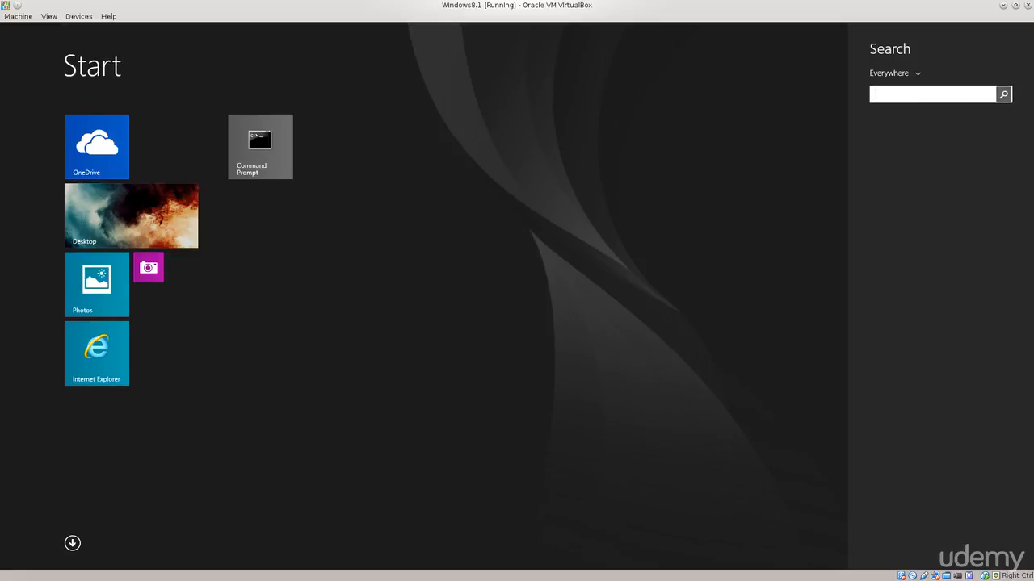
type("disk mana")
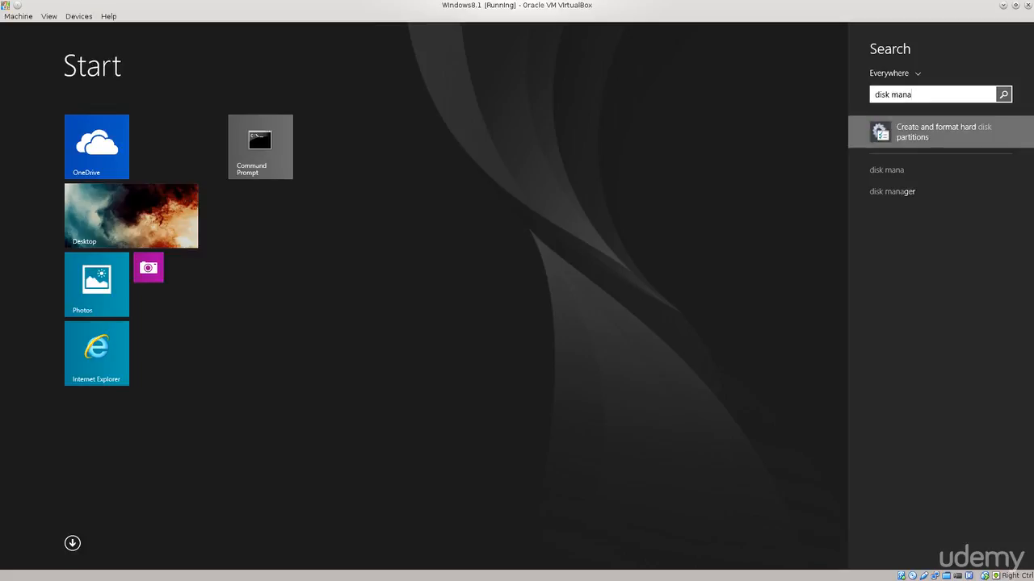
key("Return")
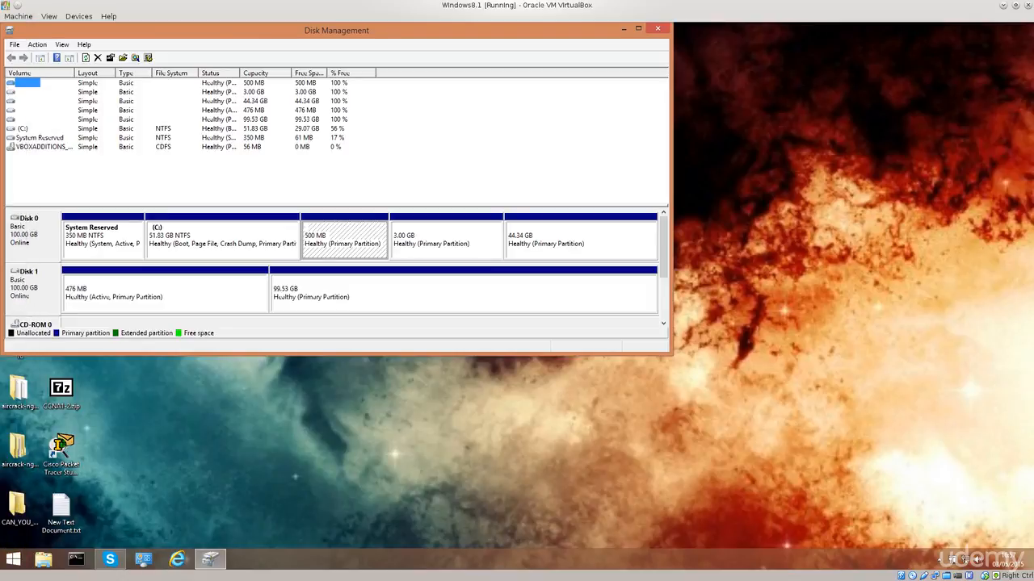
- Widen the Disk Management window and examine the 476 MB and 99.53 GB partitions on Disk 1
left_click(43, 147)
left_click(202, 176)
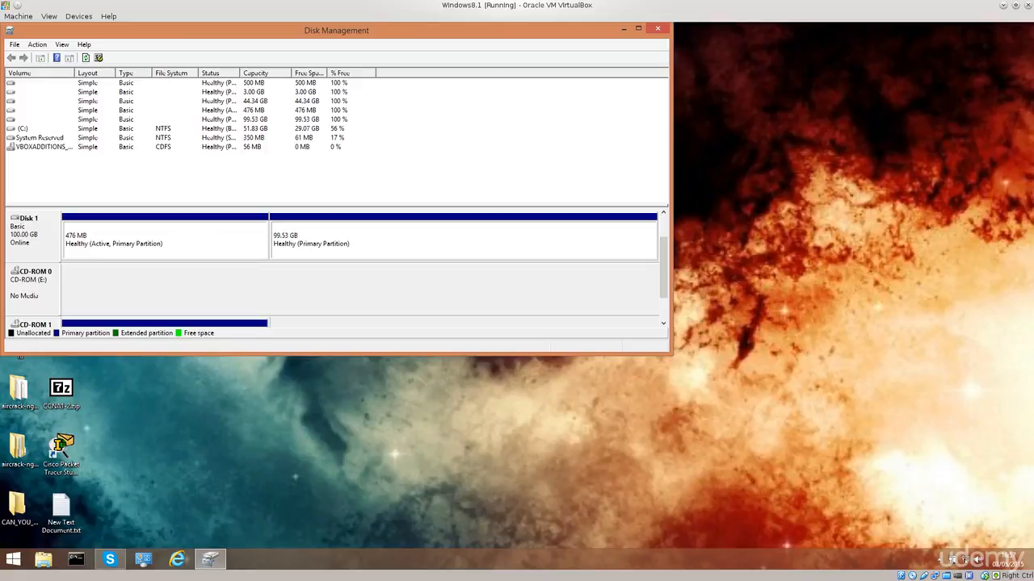
left_click(165, 241)
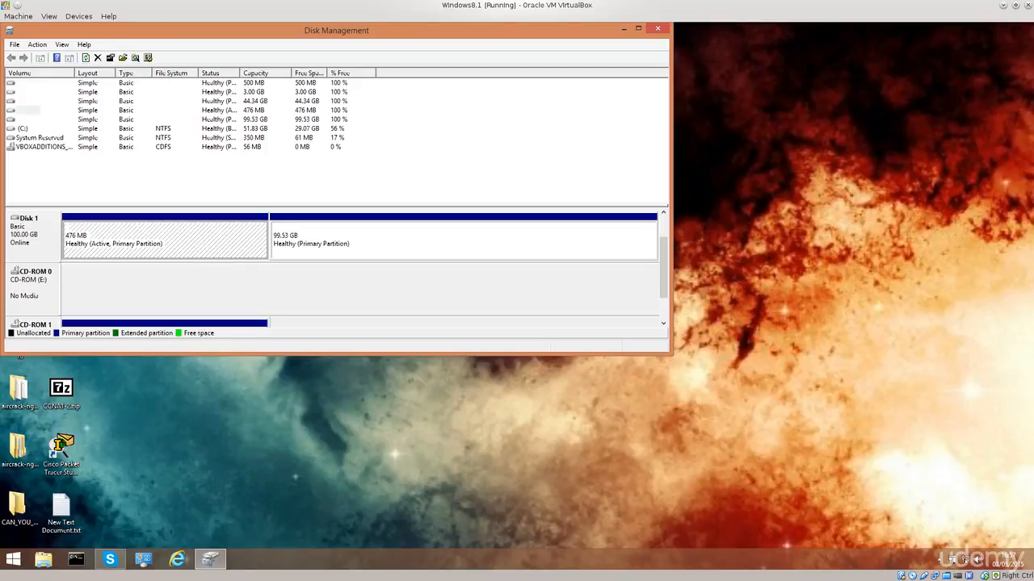
mouse_move(663, 267)
left_mouse_down()
mouse_move(663, 289)
mouse_move(663, 248)
left_mouse_up()
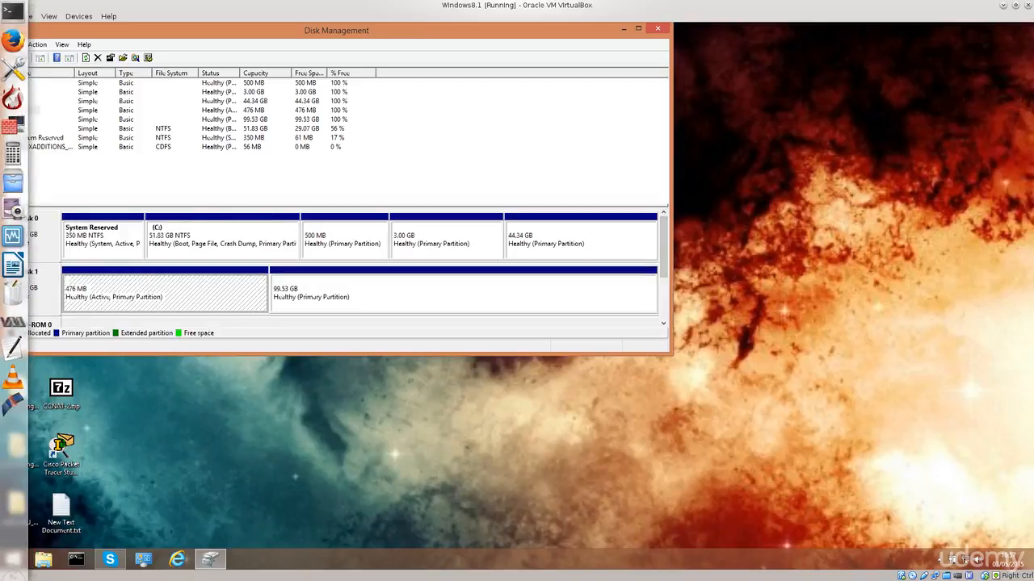
left_click(31, 236)
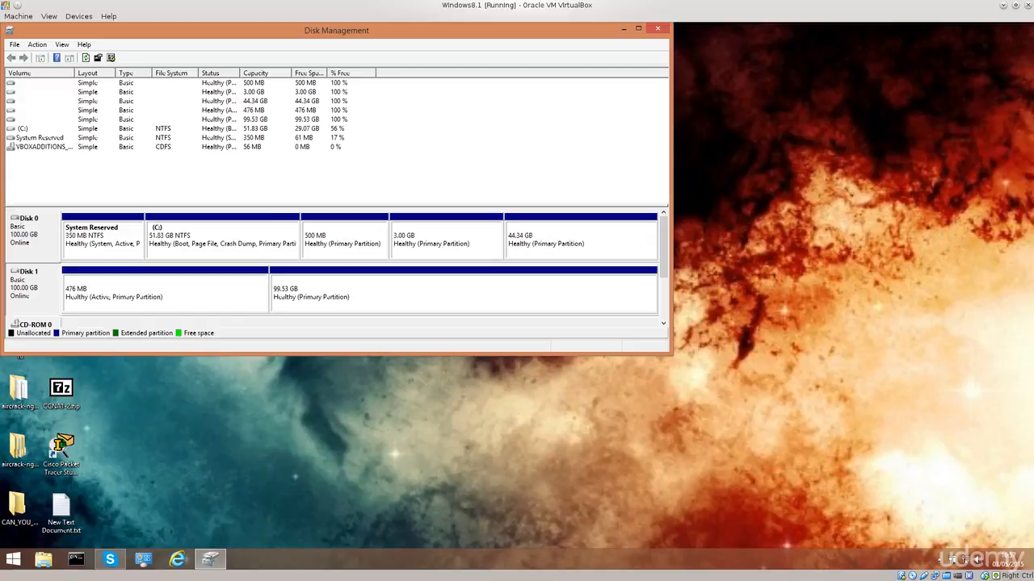
left_click(165, 294)
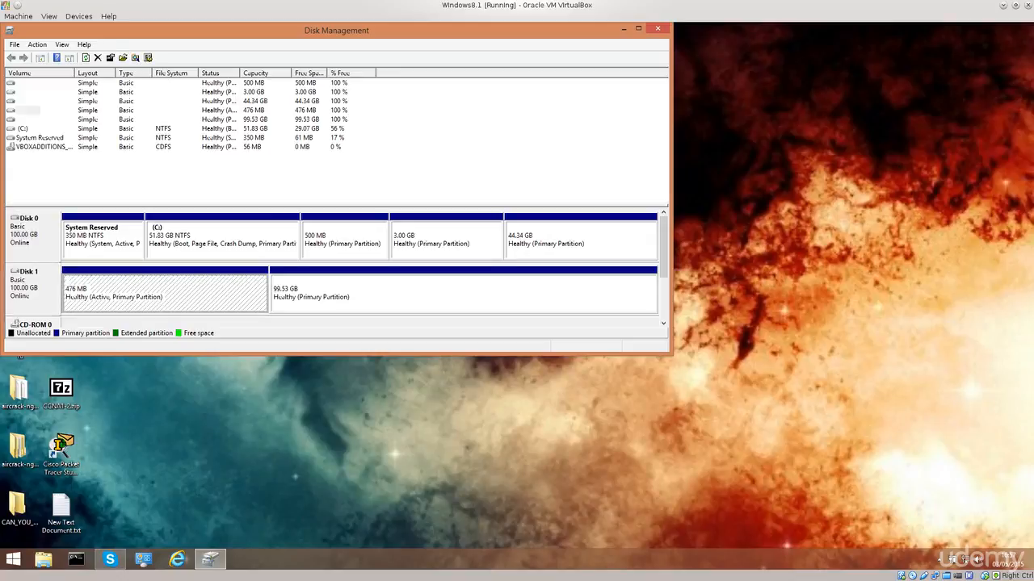
left_click(464, 294)
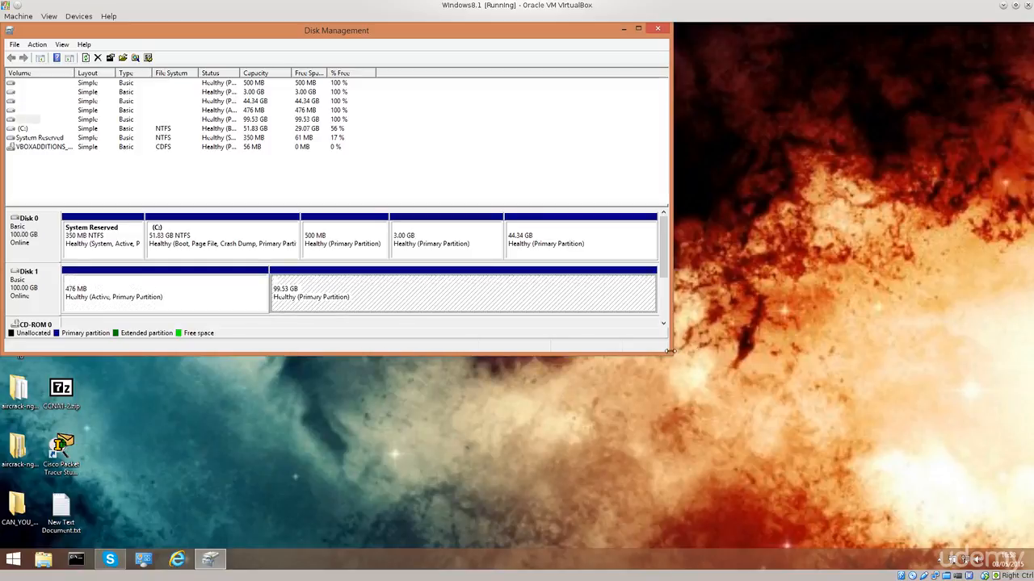
left_click_drag(669, 336, 961, 336)
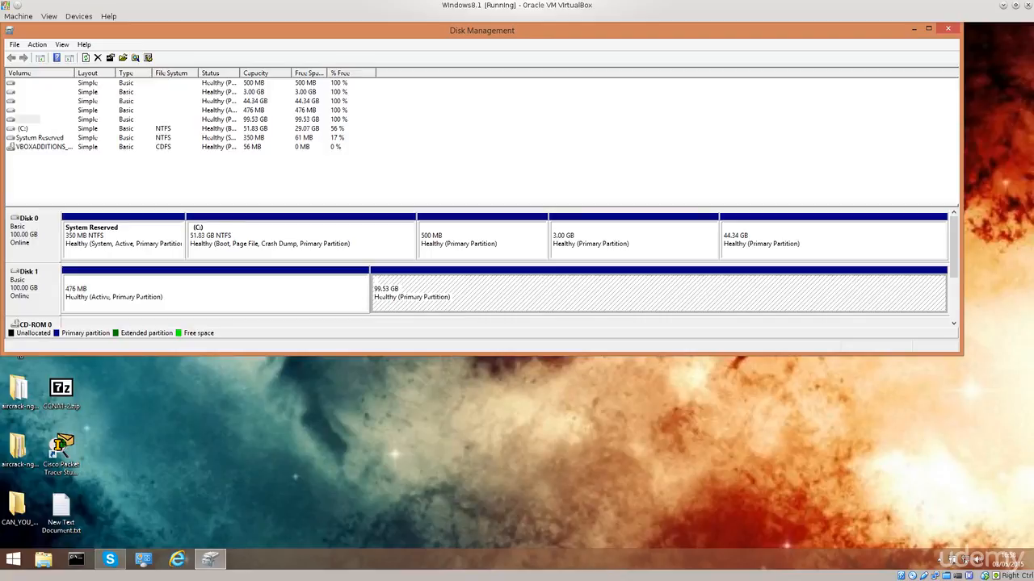
left_click(31, 289)
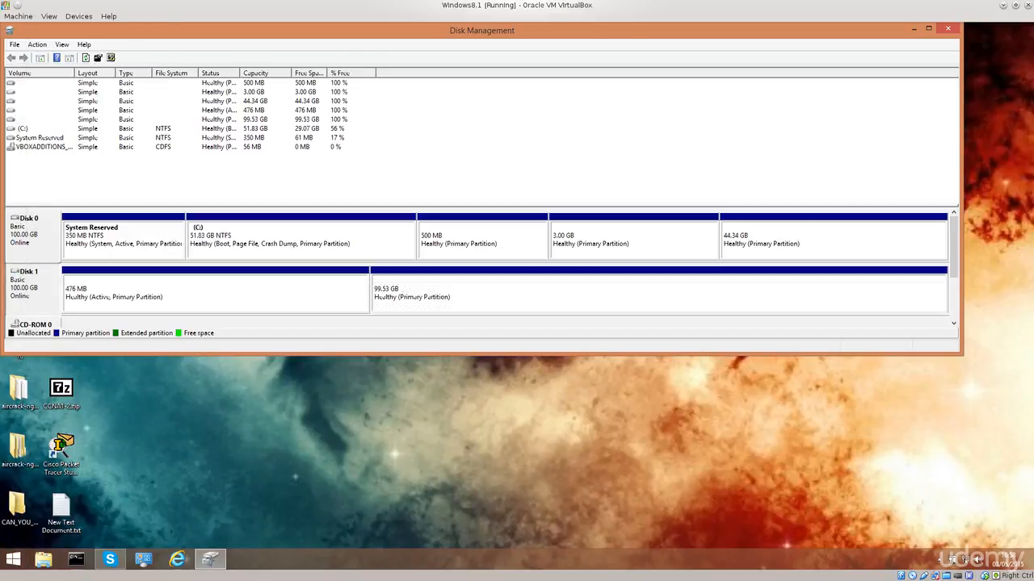
left_click(202, 291)
left_click(516, 293)
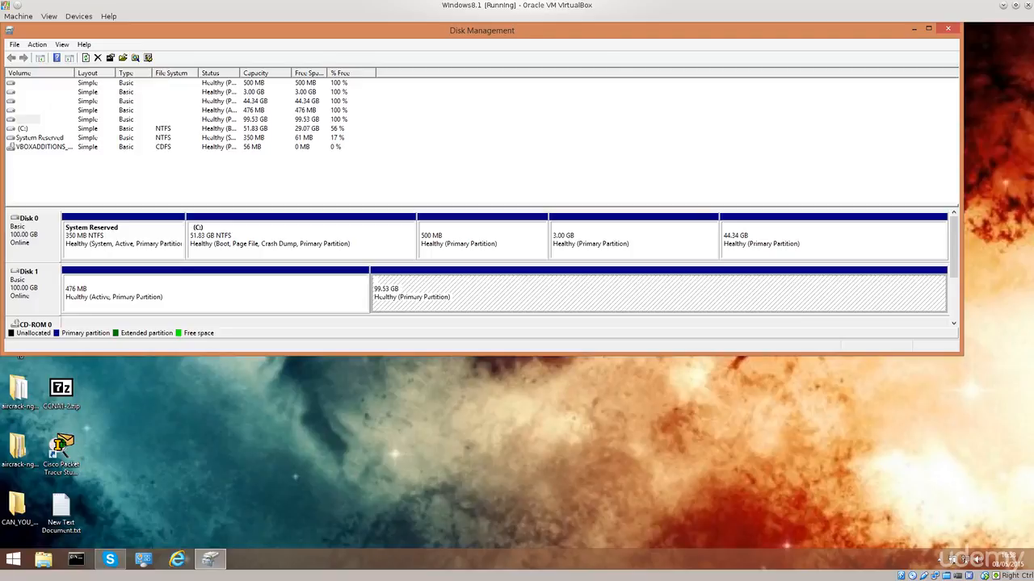
- Examine the partitions on Disk 0 and check which volume actions are available for the 44.34 GB and 3.00 GB ones
left_click(482, 241)
left_click(301, 241)
left_click(124, 241)
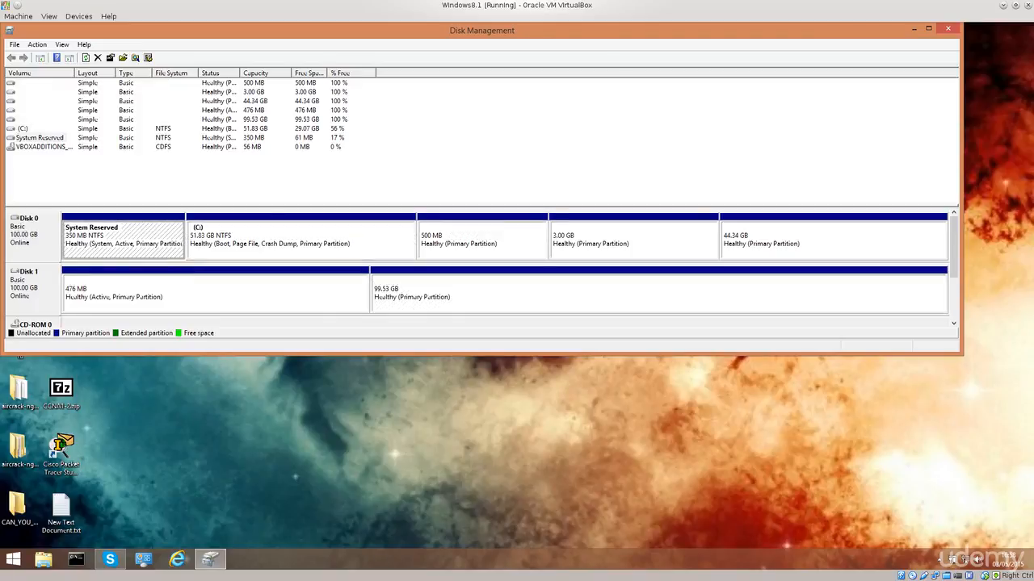
left_click(633, 241)
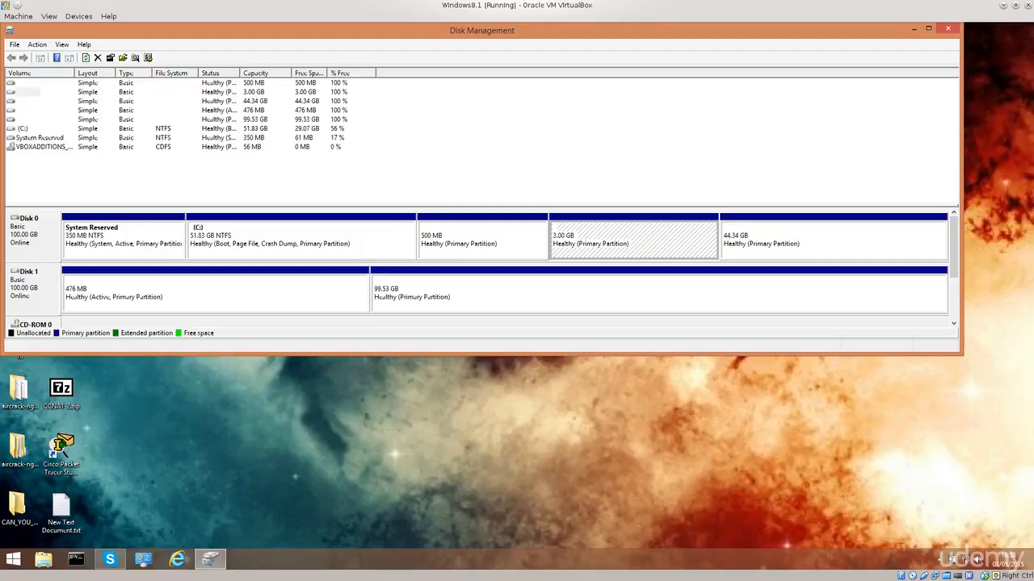
right_click(788, 237)
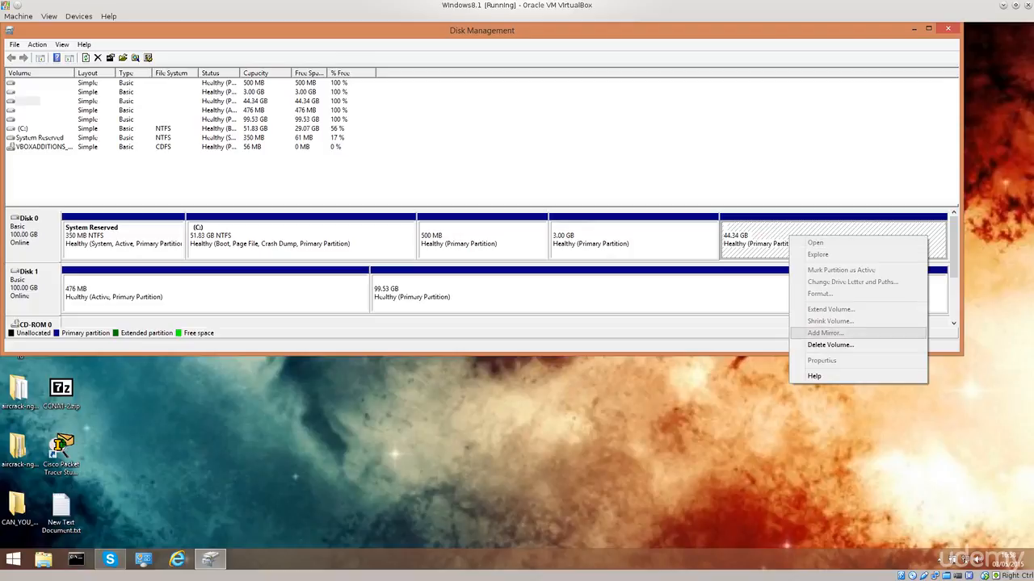
left_click(634, 240)
right_click(637, 240)
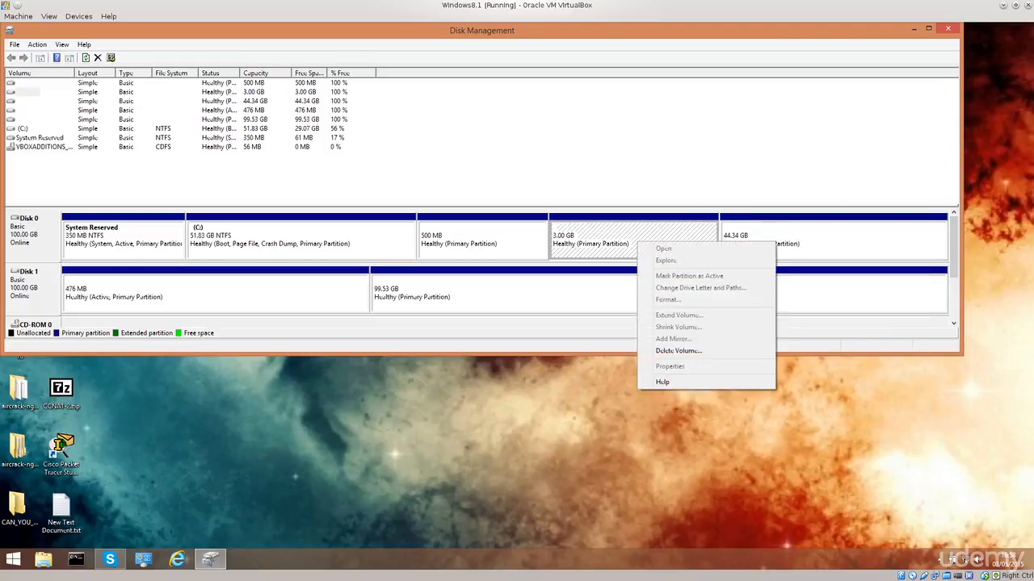
- Examine the Shrink Volume settings of the C: volume and cancel without shrinking it
left_click(343, 240)
right_click(344, 240)
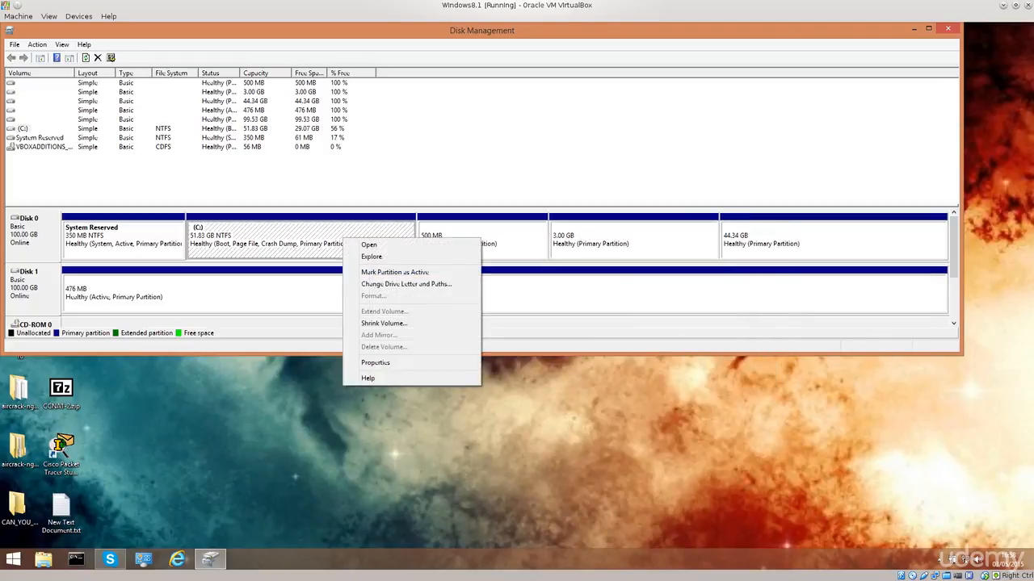
left_click(384, 323)
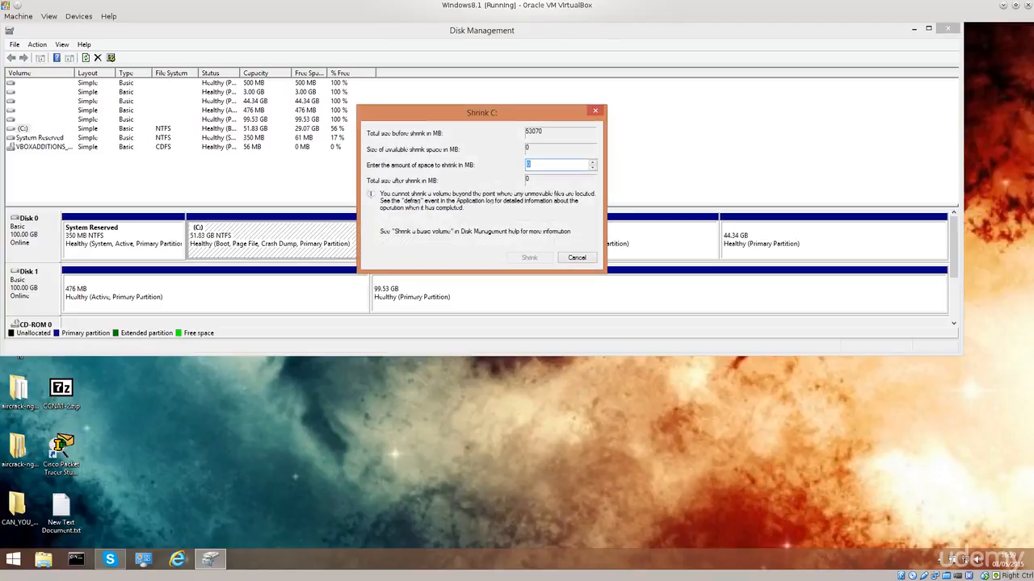
left_click_drag(471, 114, 443, 283)
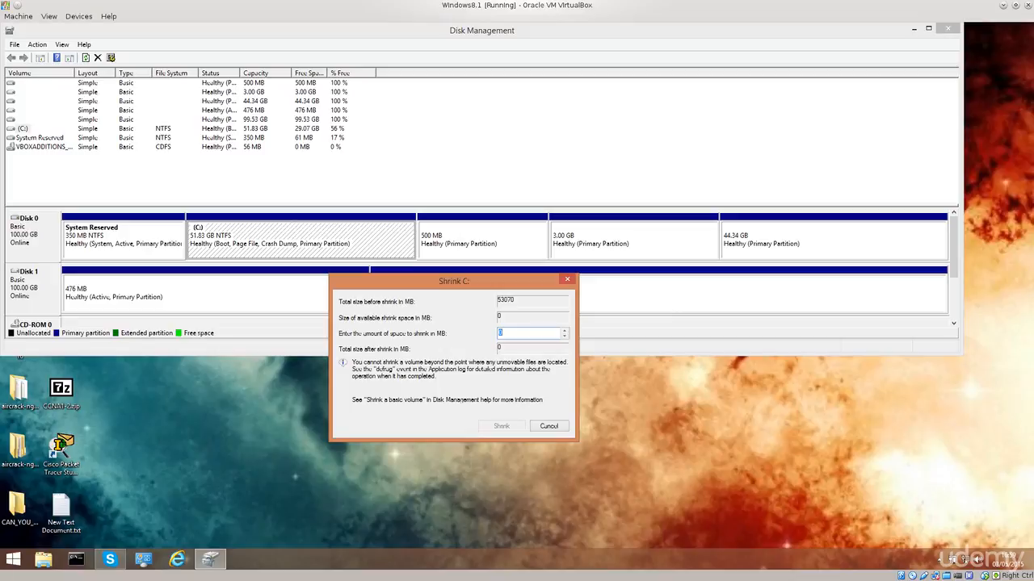
left_click(504, 333)
left_click(548, 426)
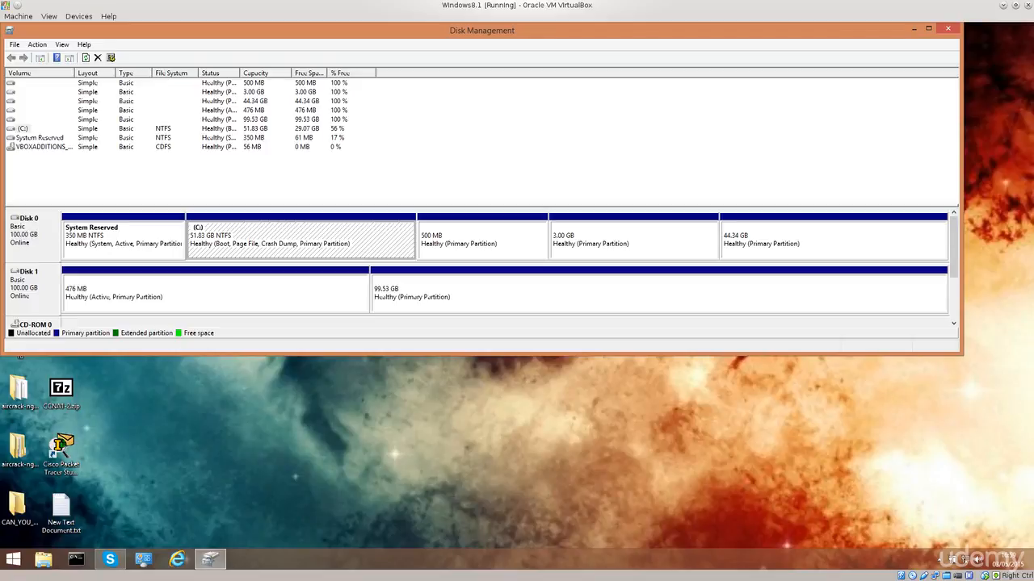
- Compare the two primary partitions on Disk 1 by selecting each of them in turn
left_click(216, 293)
left_click(516, 293)
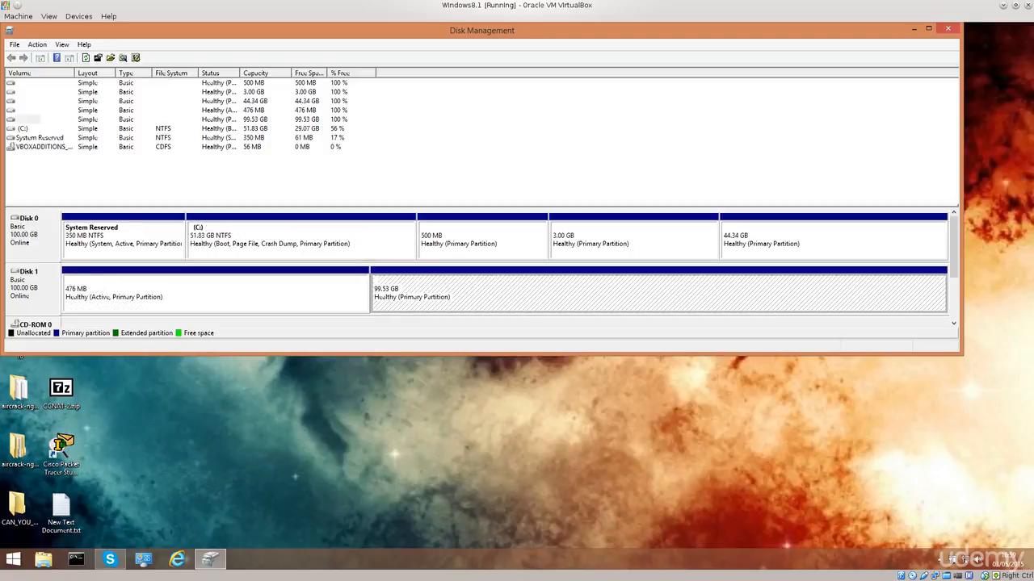
left_click(215, 293)
left_click(517, 293)
left_click(216, 294)
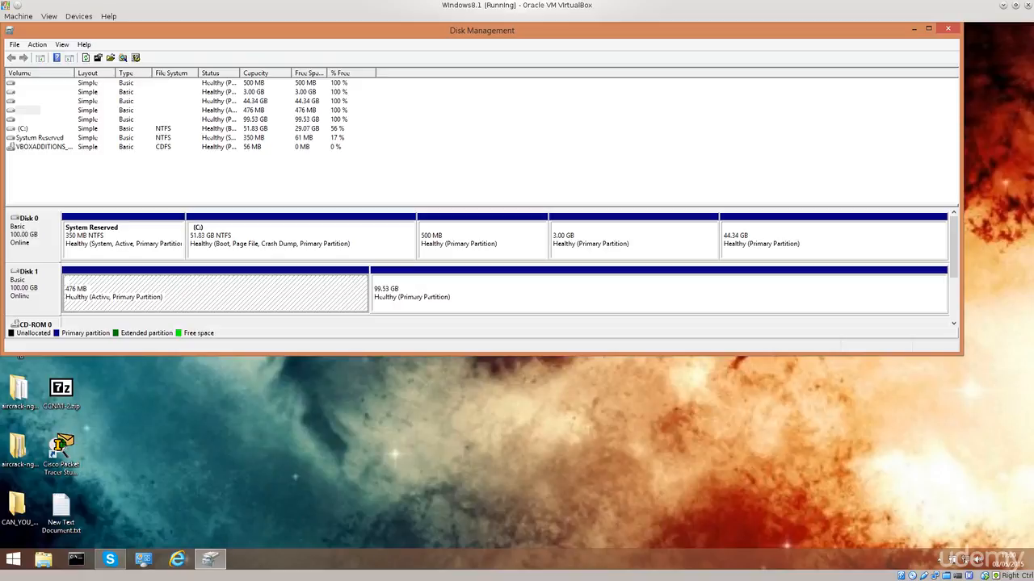
left_click(517, 293)
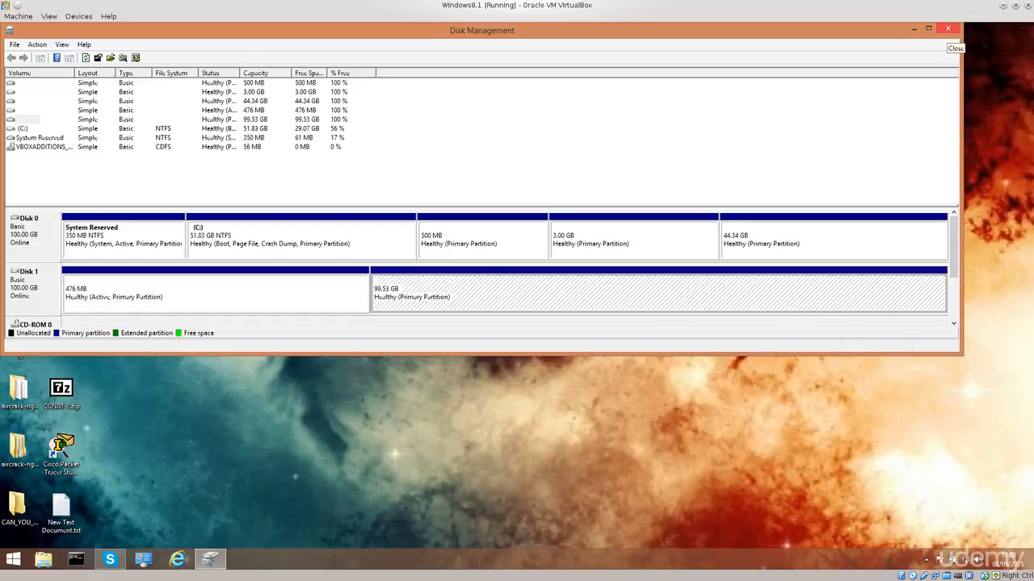
- Close Disk Management and restart Windows
left_click(947, 29)
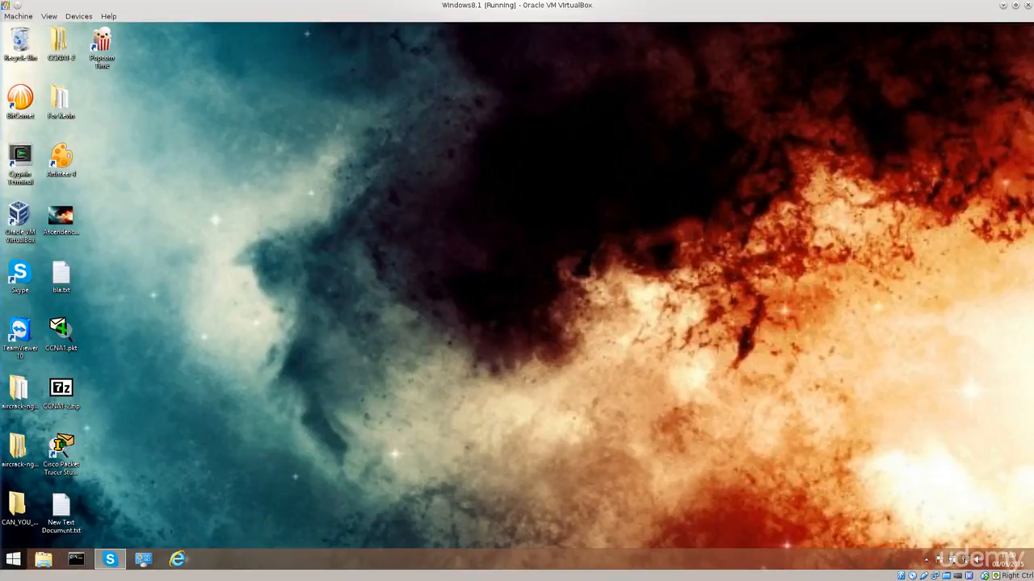
left_click(13, 559)
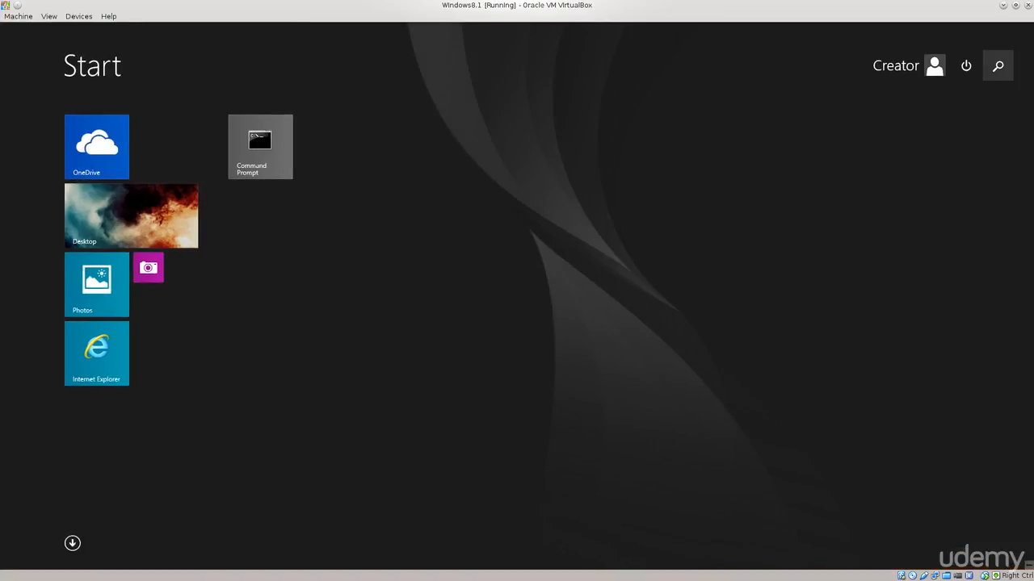
left_click(966, 65)
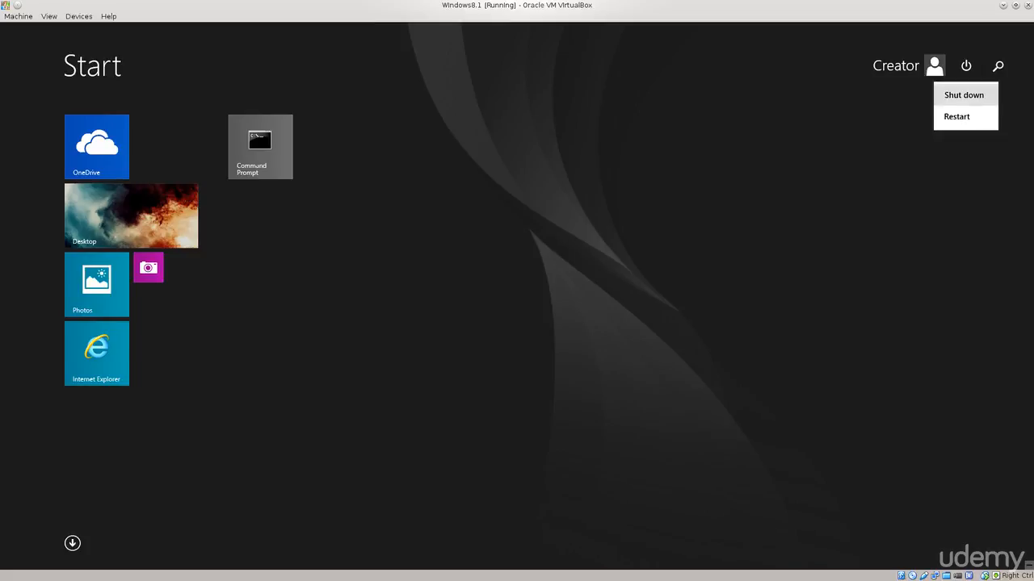
left_click(956, 116)
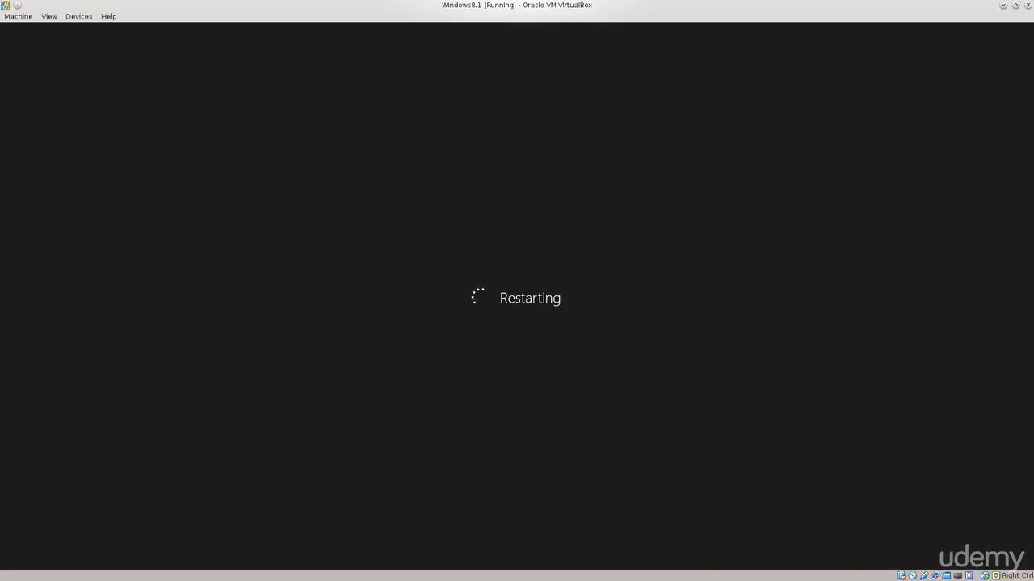
- Boot the virtual machine from the second hard disk and start Red Hat Enterprise Linux Client 7.1 (Maipo) with Linux 3.10.0-229
key("F12")
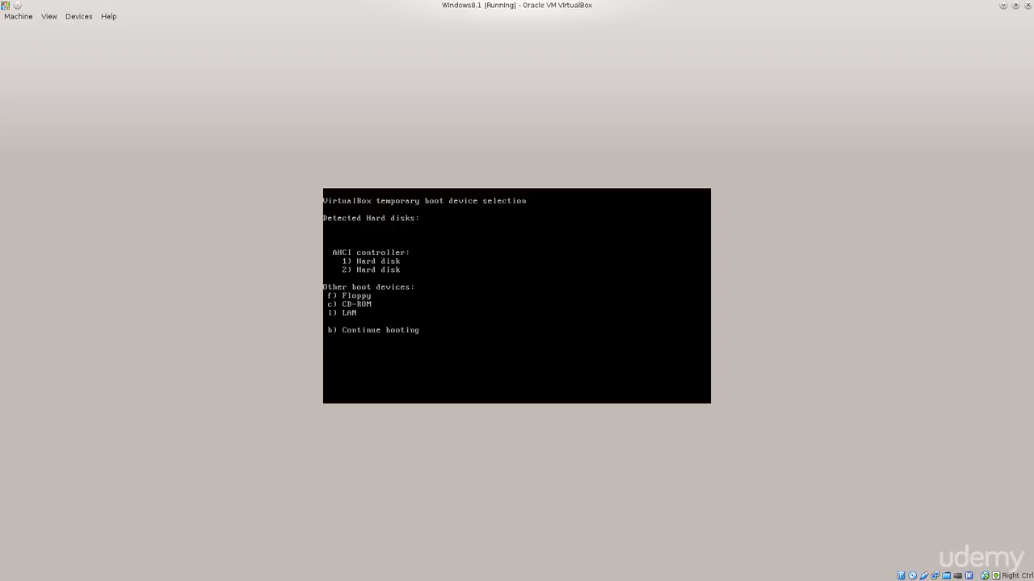
key("2")
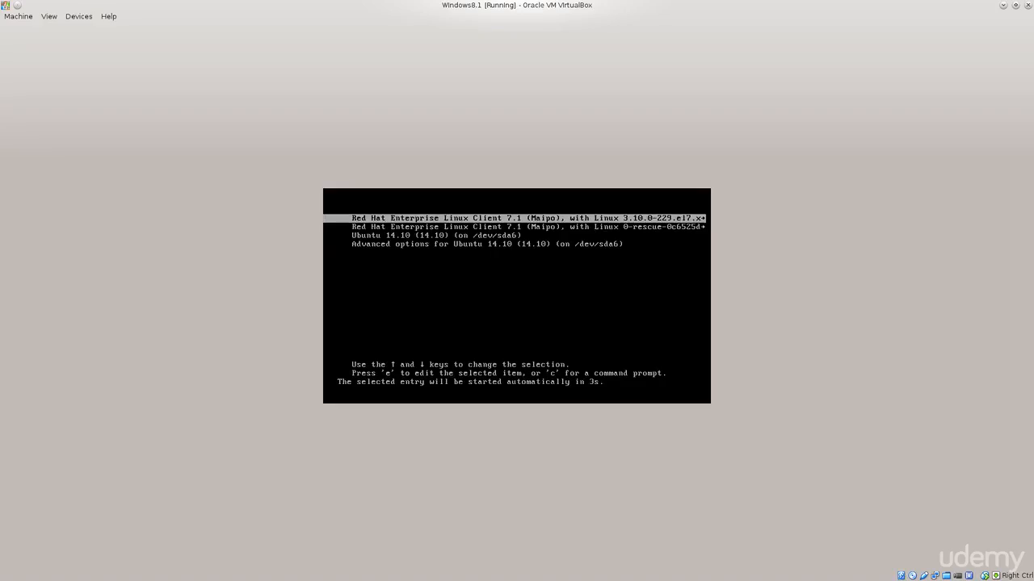
key("Down")
key("Up")
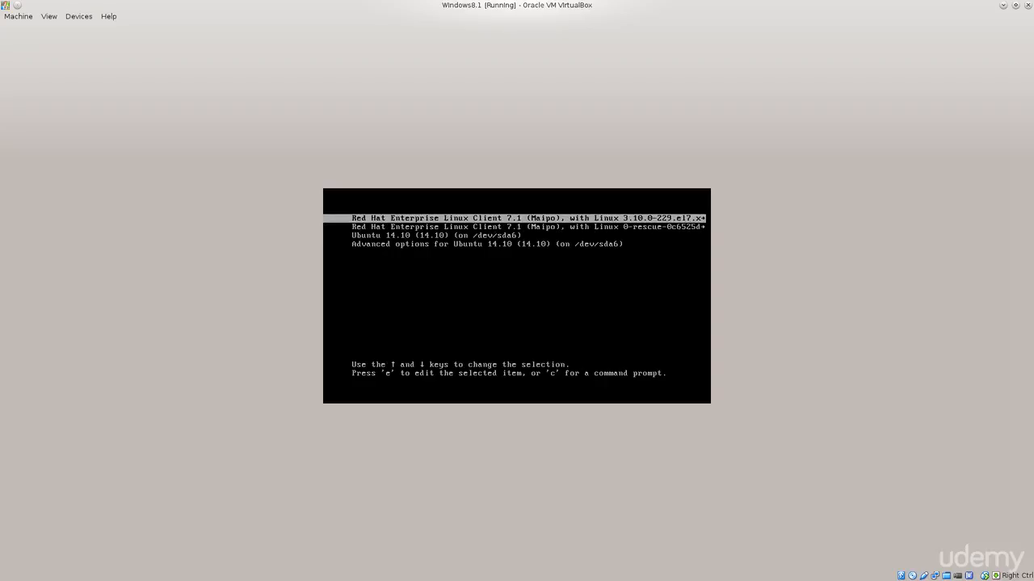
key("Down")
key("Down")
key("Down")
key("Up")
key("Up")
key("Up")
key("Down")
key("Up")
key("Down")
key("Up")
key("Down")
key("Up")
key("Down")
key("Up")
key("Return")
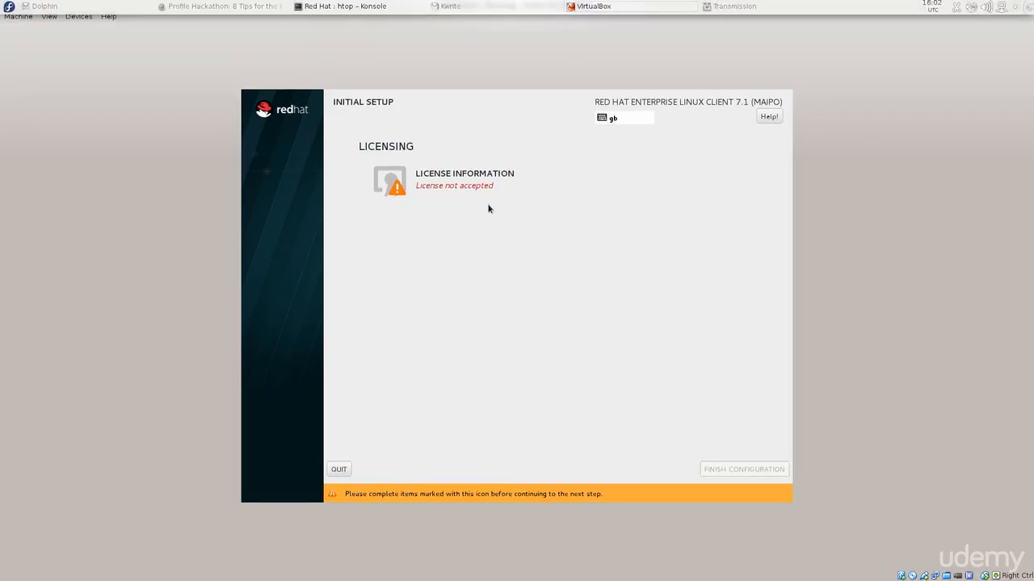
- Complete the Red Hat initial setup by accepting the license agreement and choosing to register the system at a later time
left_click(465, 185)
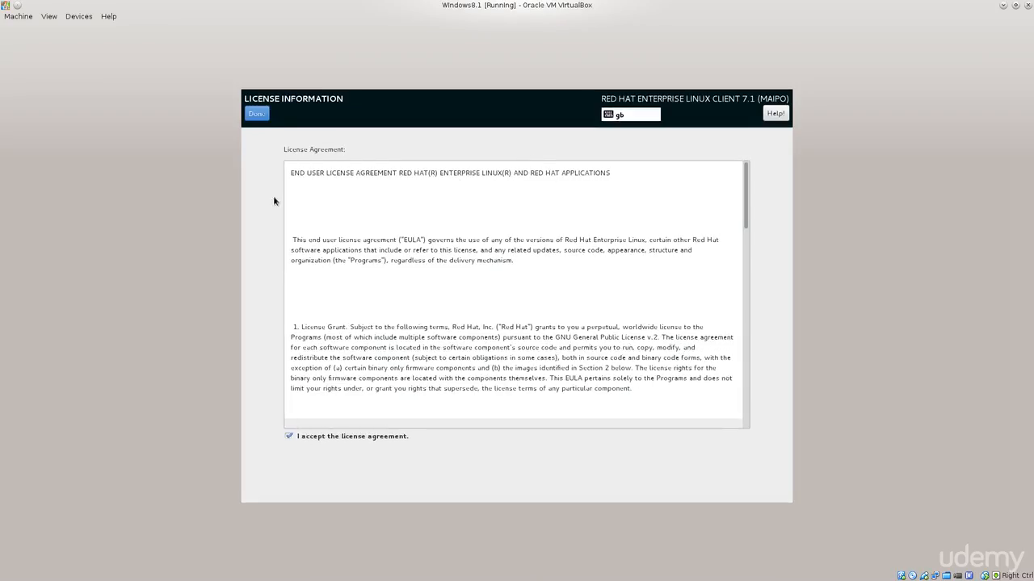
left_click(256, 113)
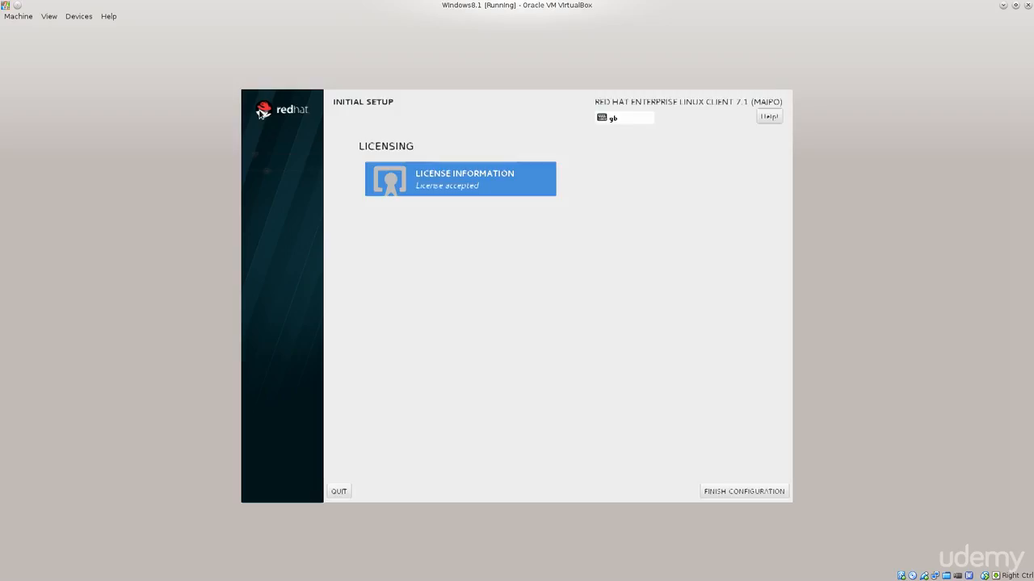
left_click(757, 492)
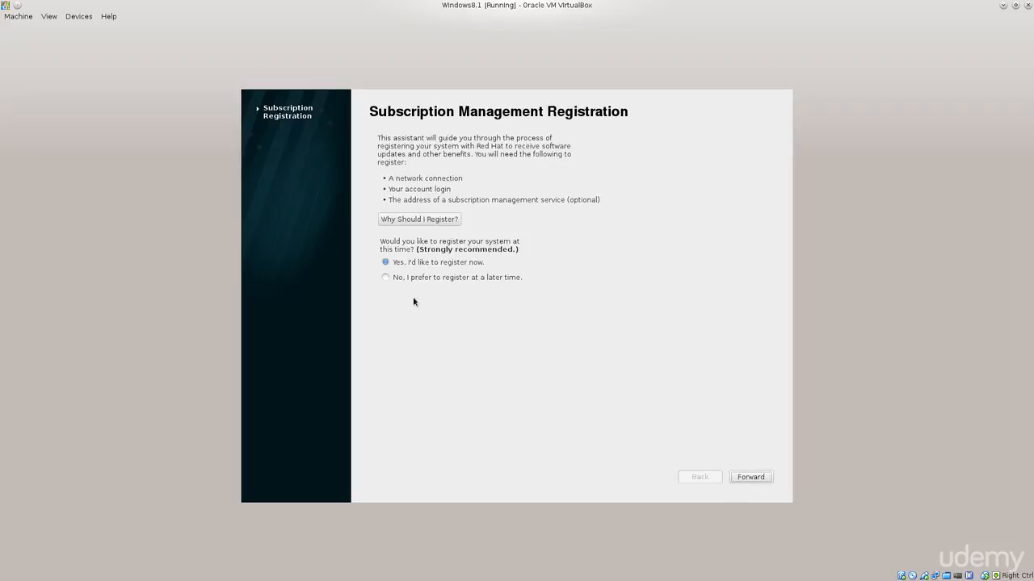
left_click(449, 279)
left_click(750, 476)
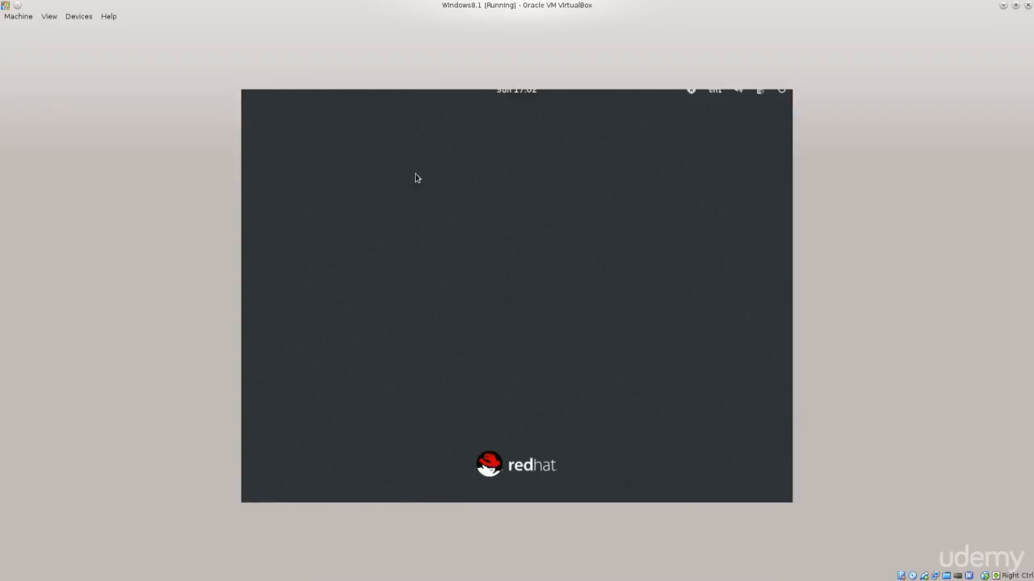
- Sign in to the listed Red Hat user account by entering the account password
left_click(524, 289)
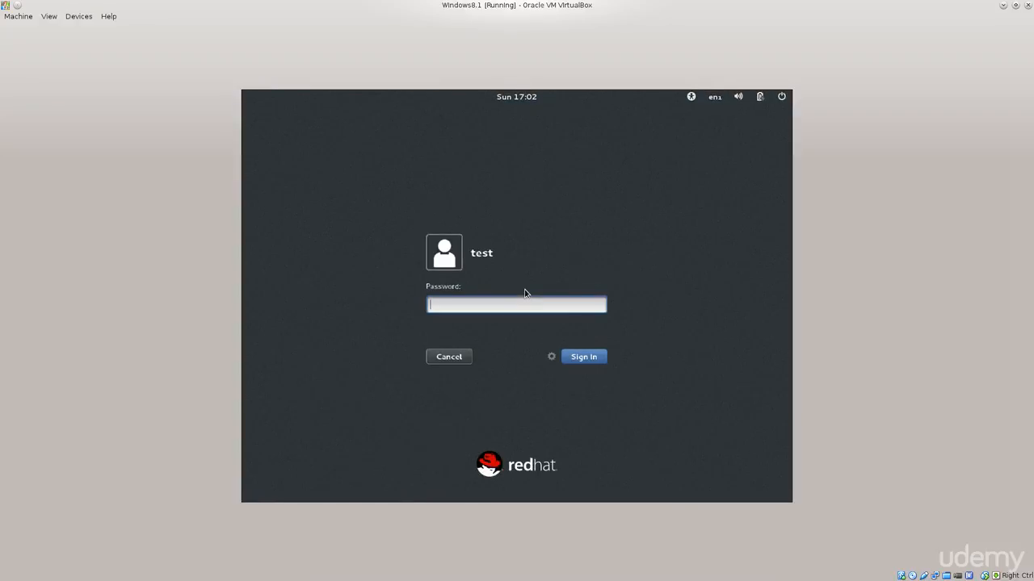
type("test")
key("Return")
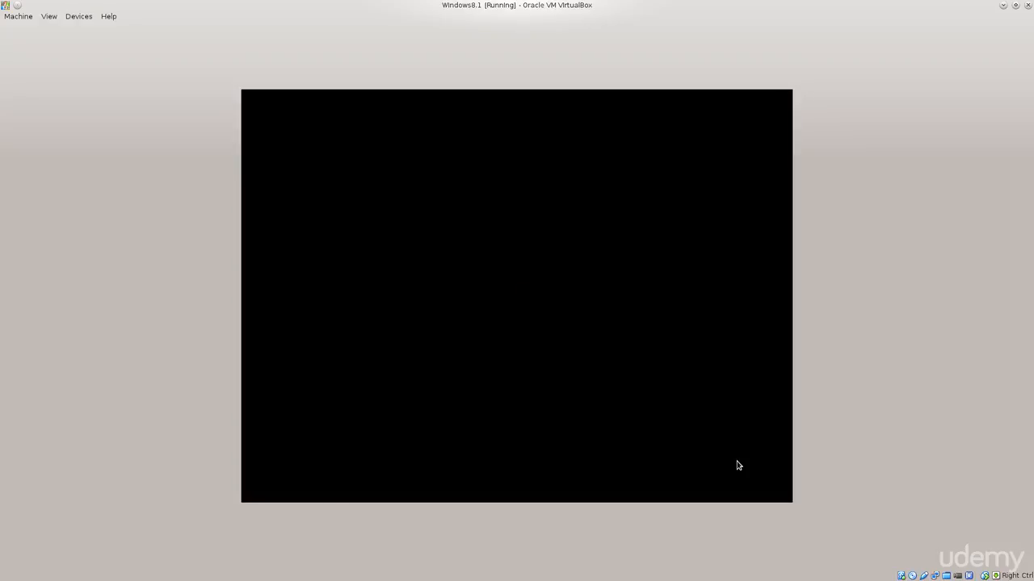